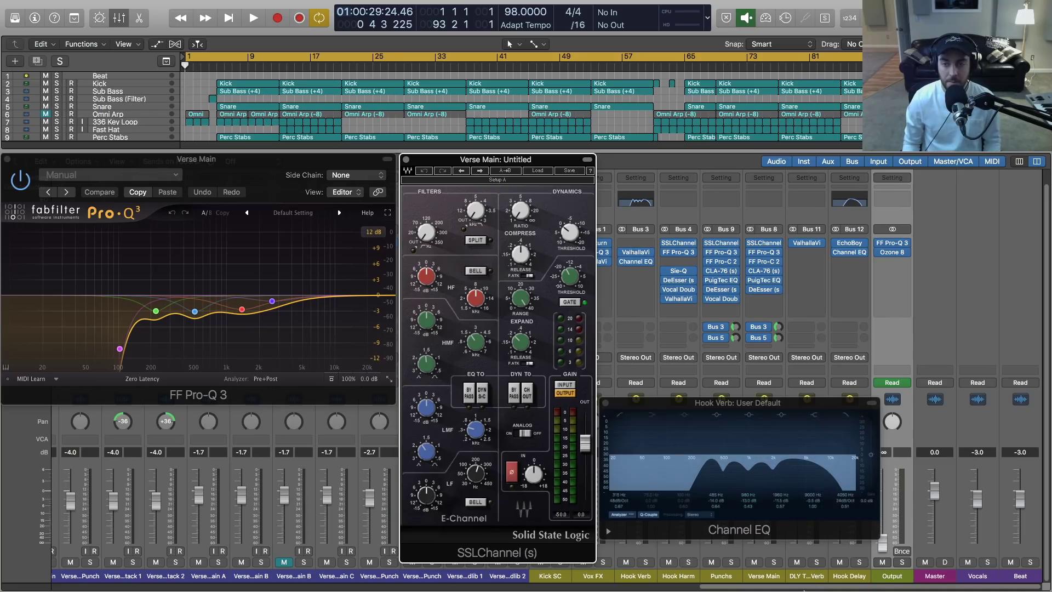
Move the Hook Verb Channel EQ window up so it sits fully visible above the mixer faders.
drag(744, 406, 747, 319)
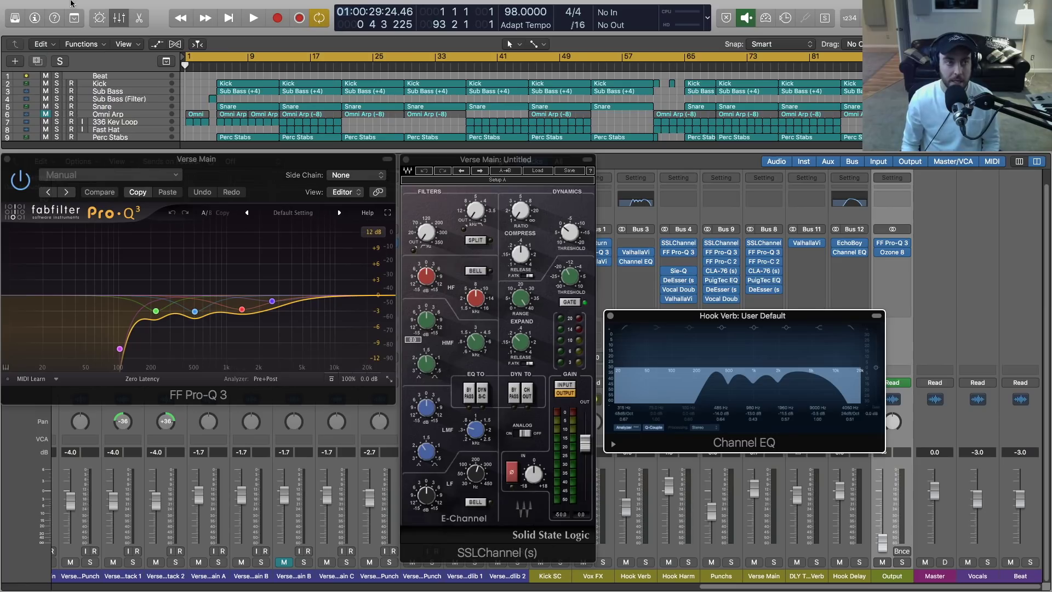
click(86, 5)
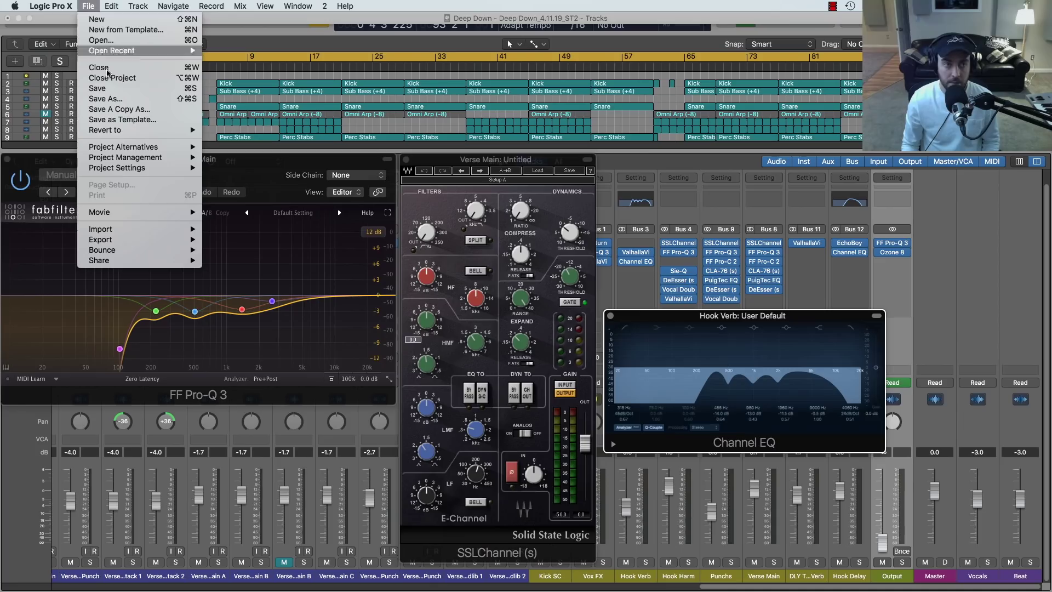
mouse_move(122, 145)
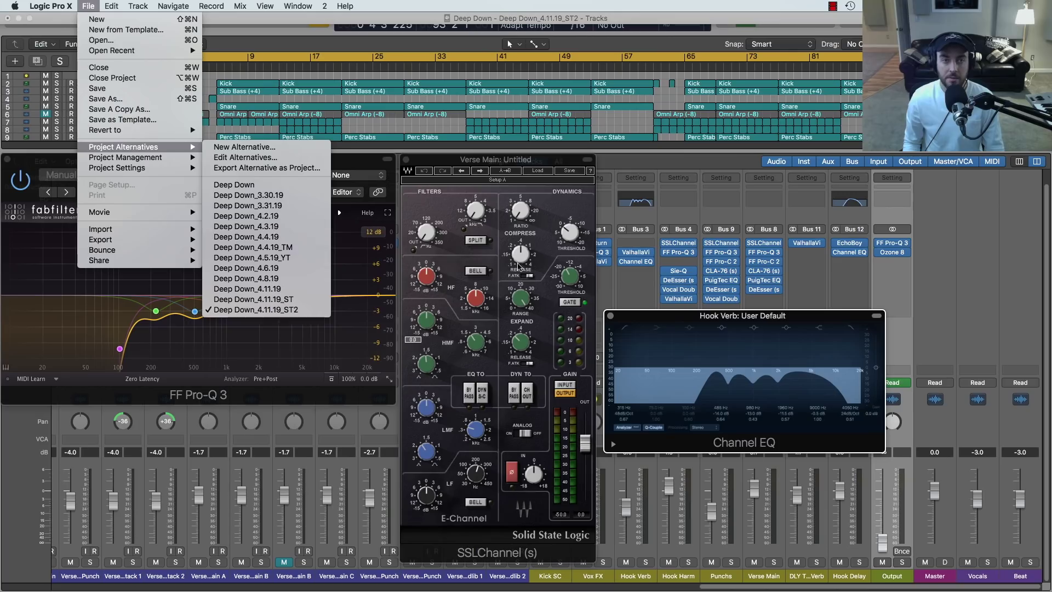
click(663, 277)
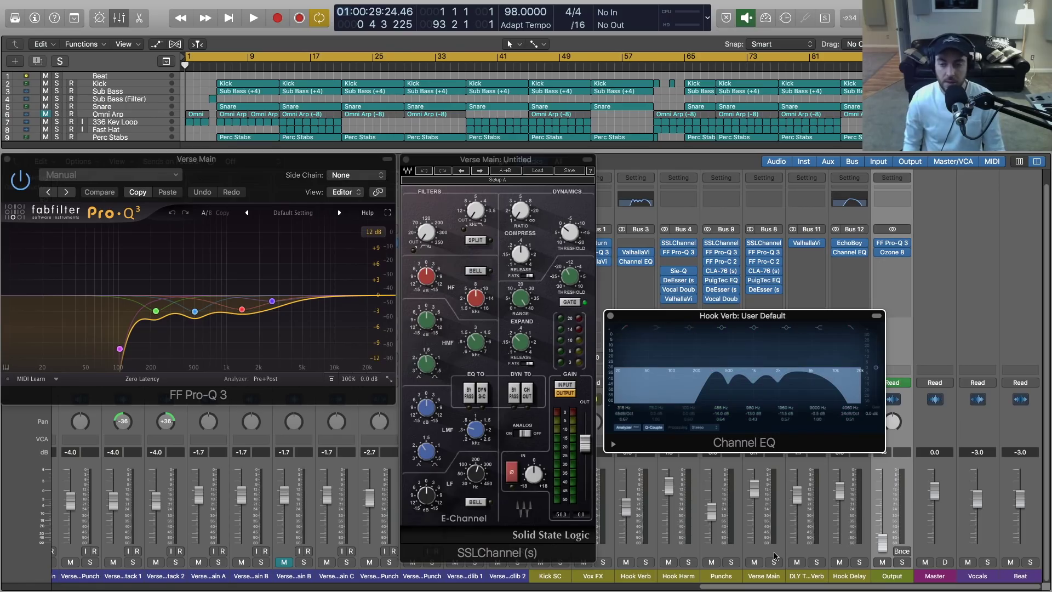
Enlarge the Verse Main Pro-Q 3 window to inspect the vocal EQ, then close it.
drag(737, 589, 567, 588)
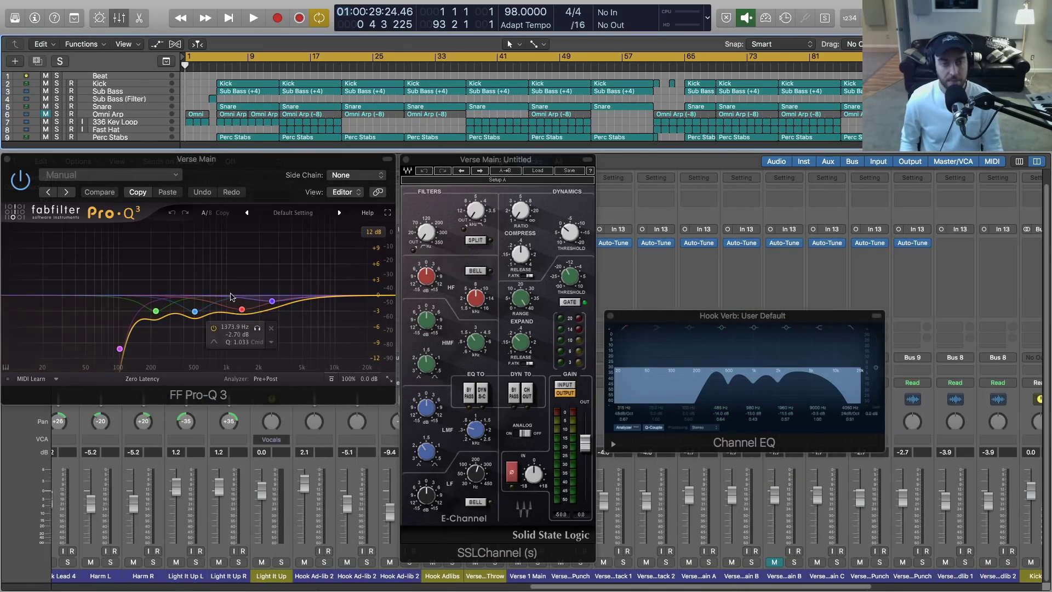
click(389, 381)
click(388, 379)
click(406, 432)
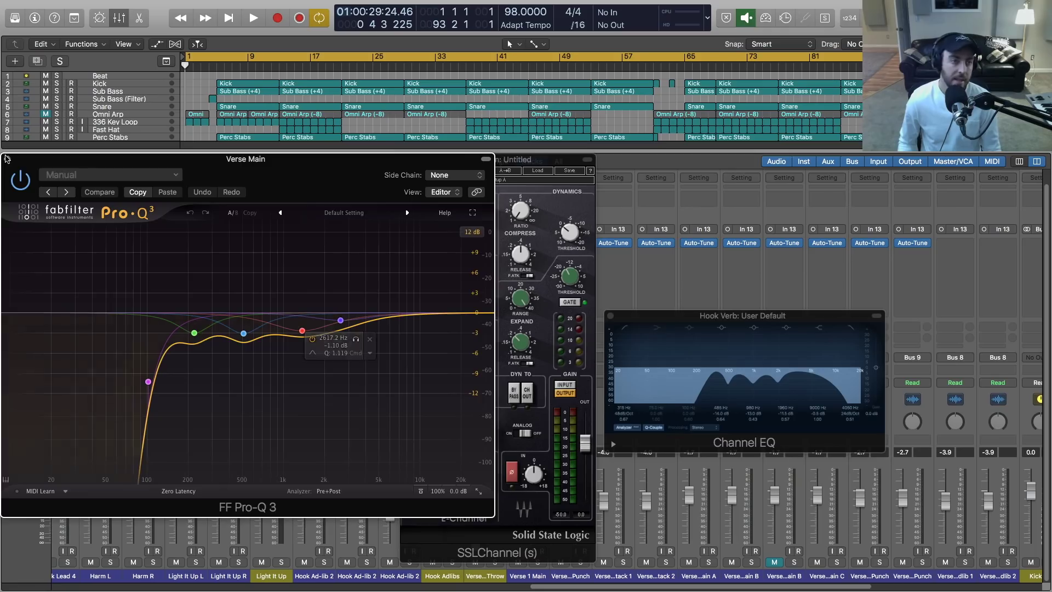
click(8, 159)
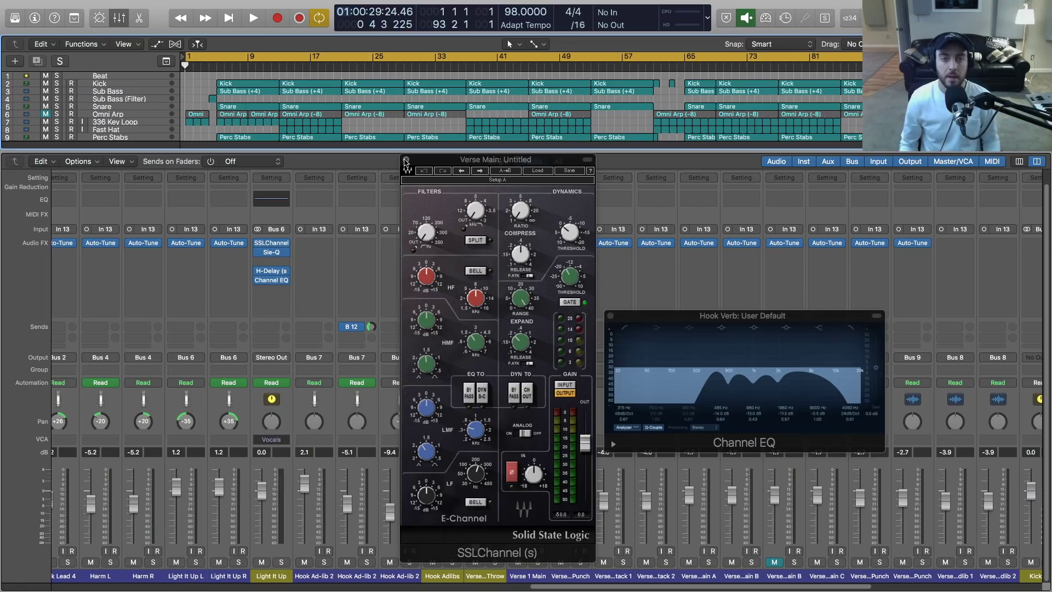
Close the SSL Channel window and enlarge the Hook Verb Channel EQ, centred on screen.
click(406, 160)
drag(870, 447, 669, 363)
double_click(679, 233)
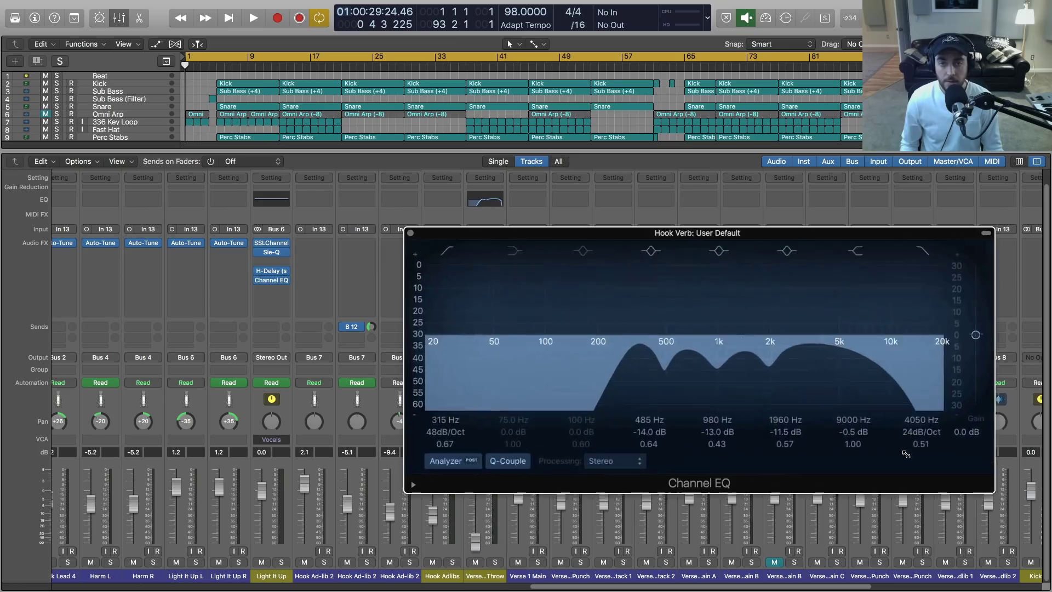
drag(697, 235, 481, 202)
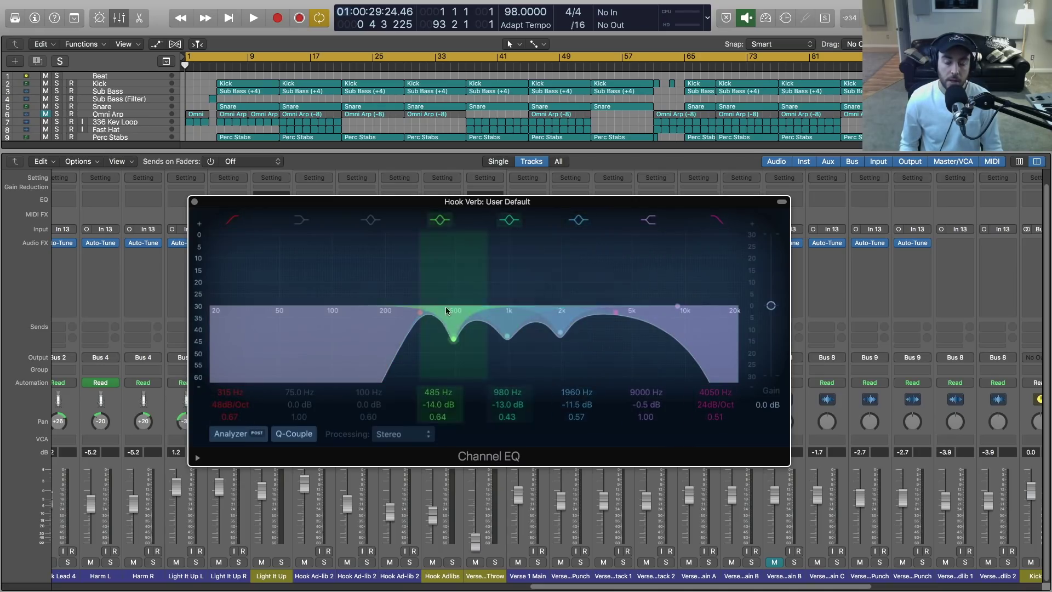
Inspect the Channel EQ's 980 Hz and 485 Hz cut bands.
click(488, 318)
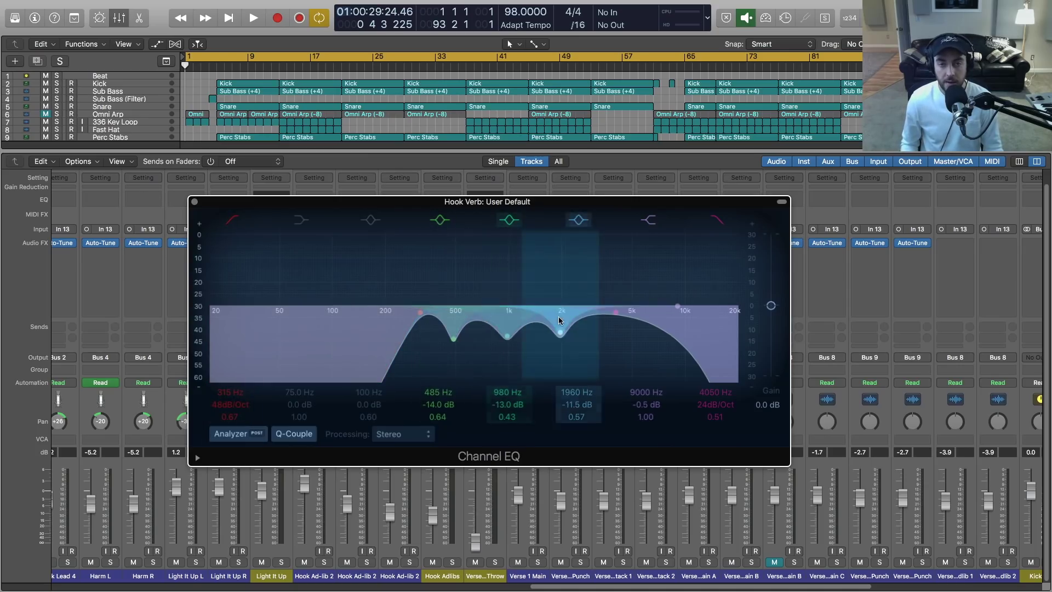
click(453, 334)
click(527, 327)
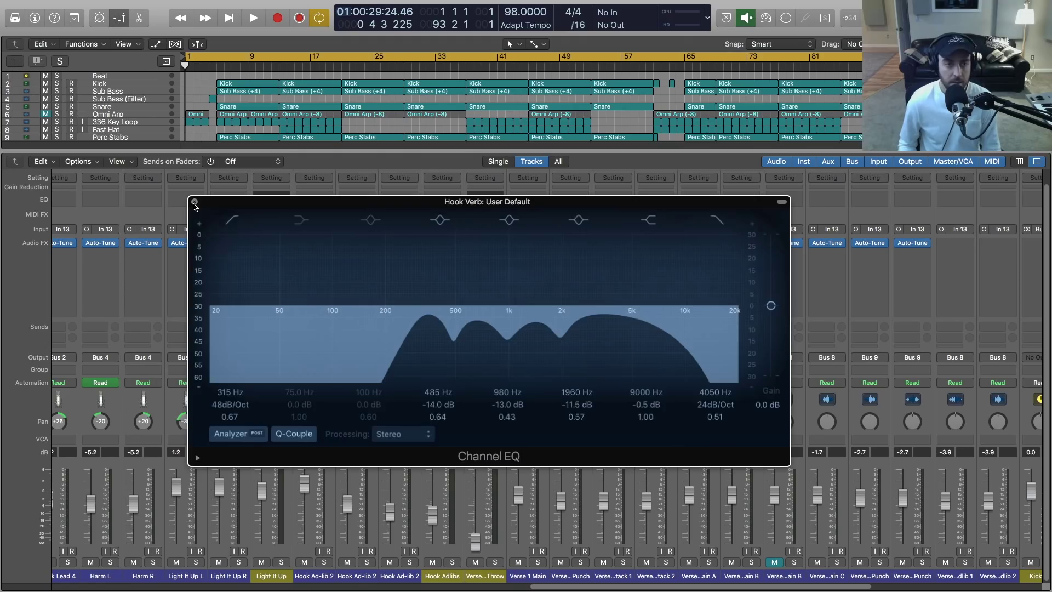
Close the Channel EQ, hide the mixer, and show automation lanes with taller track rows.
click(194, 202)
key(x)
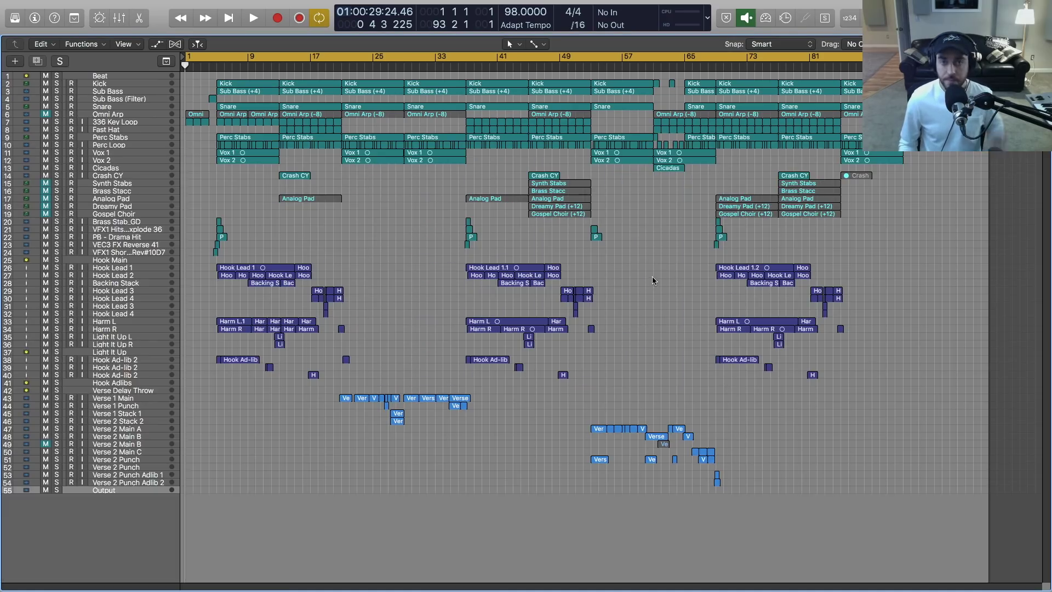
key(a)
key(super+Down)
Scroll through the tracks' automation, then bring the mixer back below the tracks.
scroll(416, 306, down, 2)
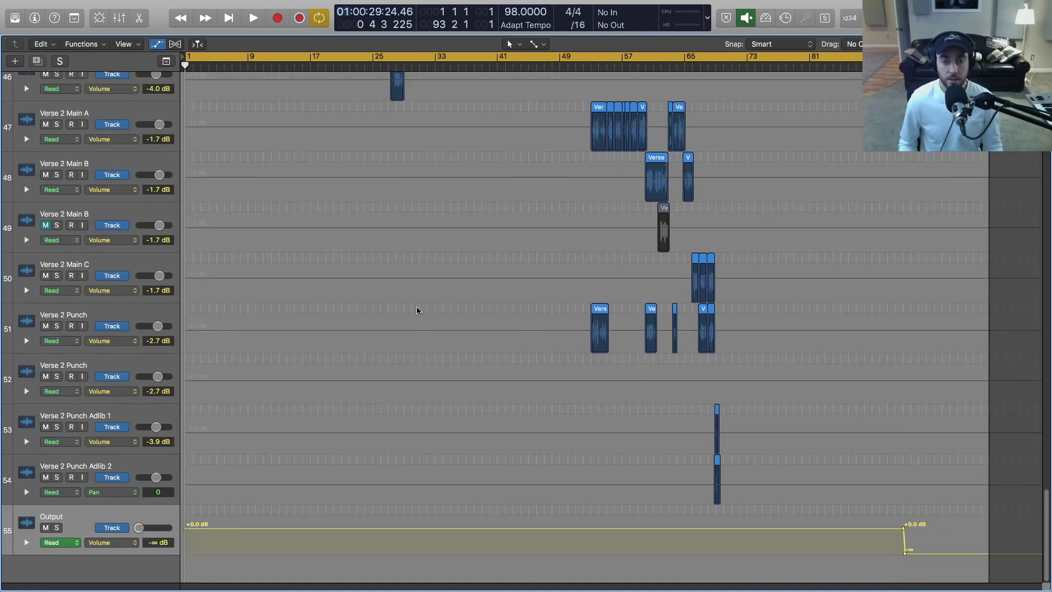
scroll(416, 311, up, 6)
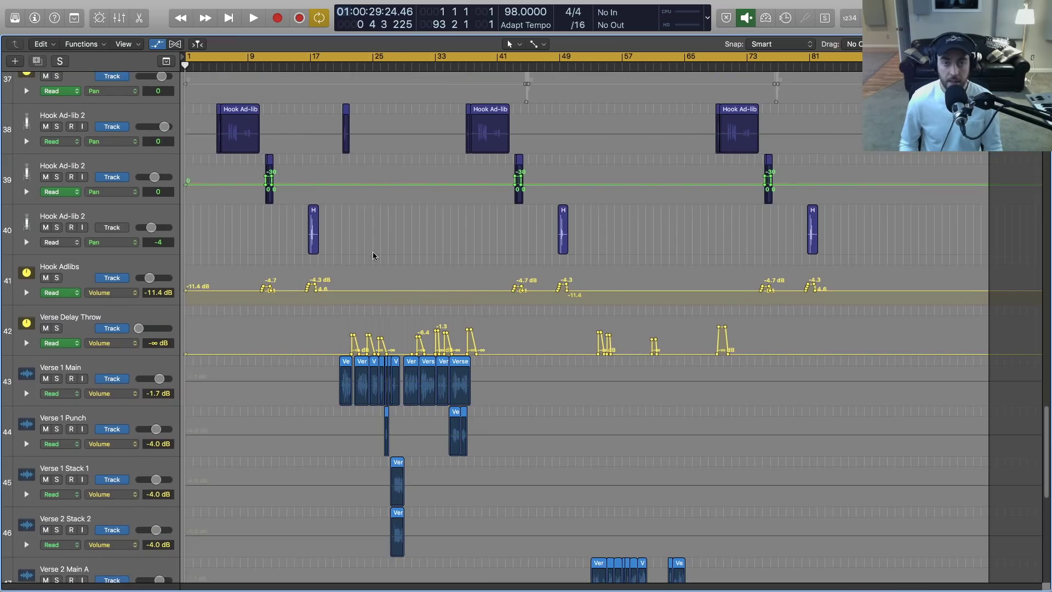
scroll(393, 299, up, 1)
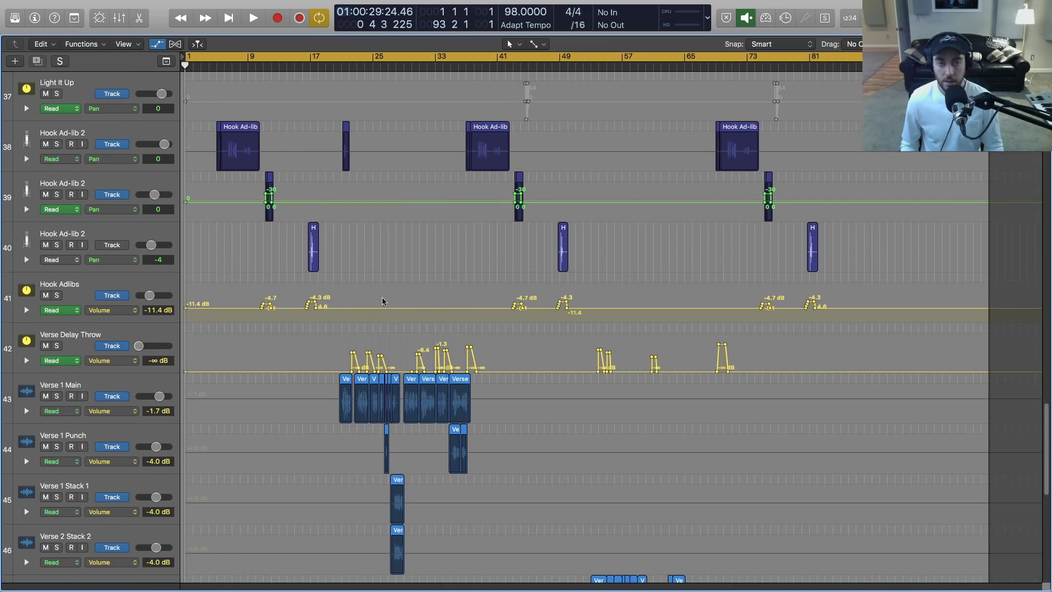
scroll(381, 301, up, 4)
scroll(382, 301, up, 15)
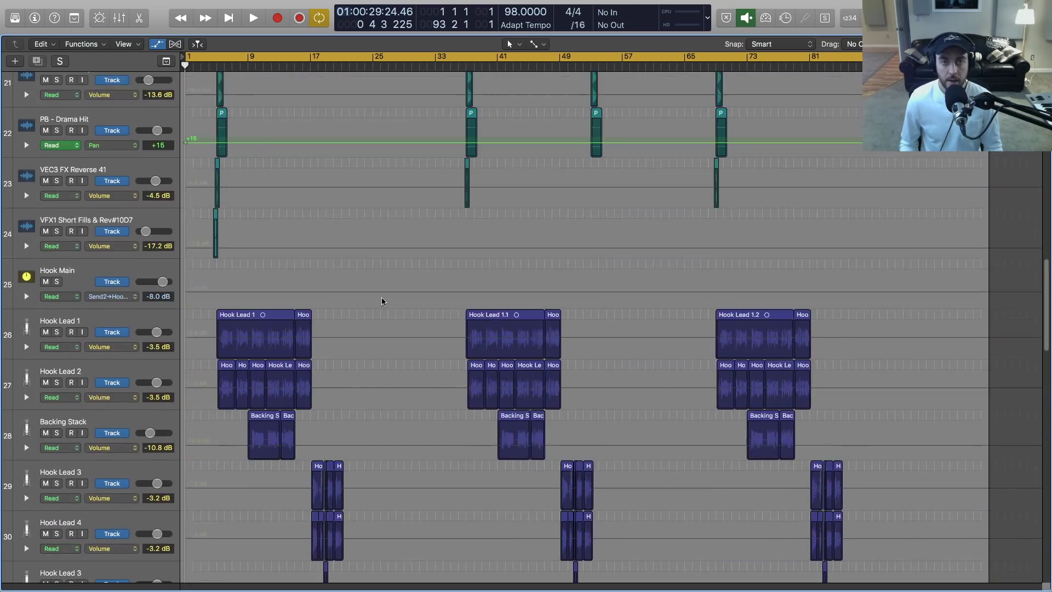
scroll(382, 300, up, 3)
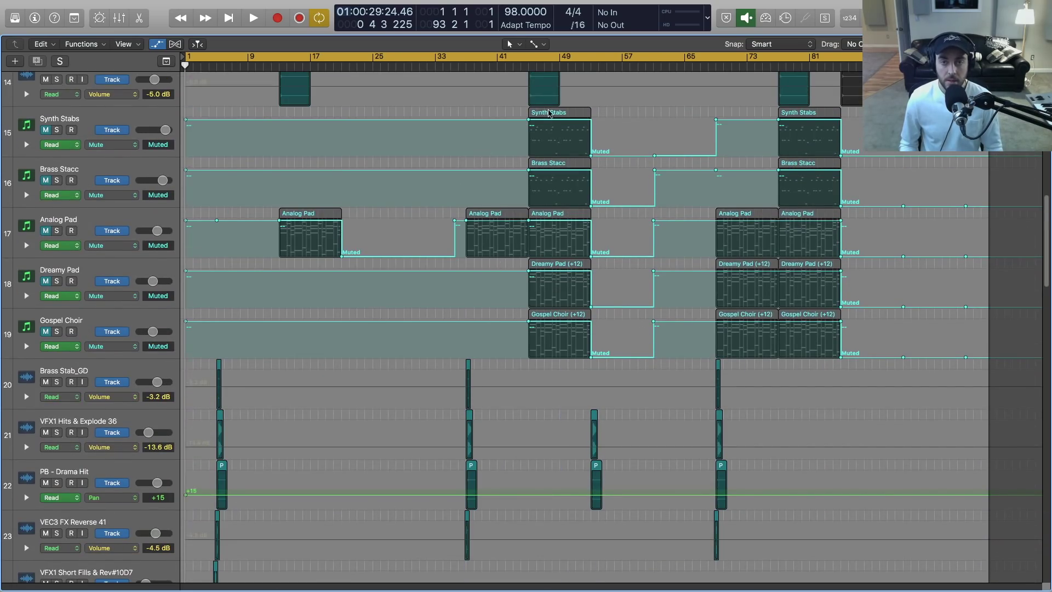
scroll(544, 281, up, 1)
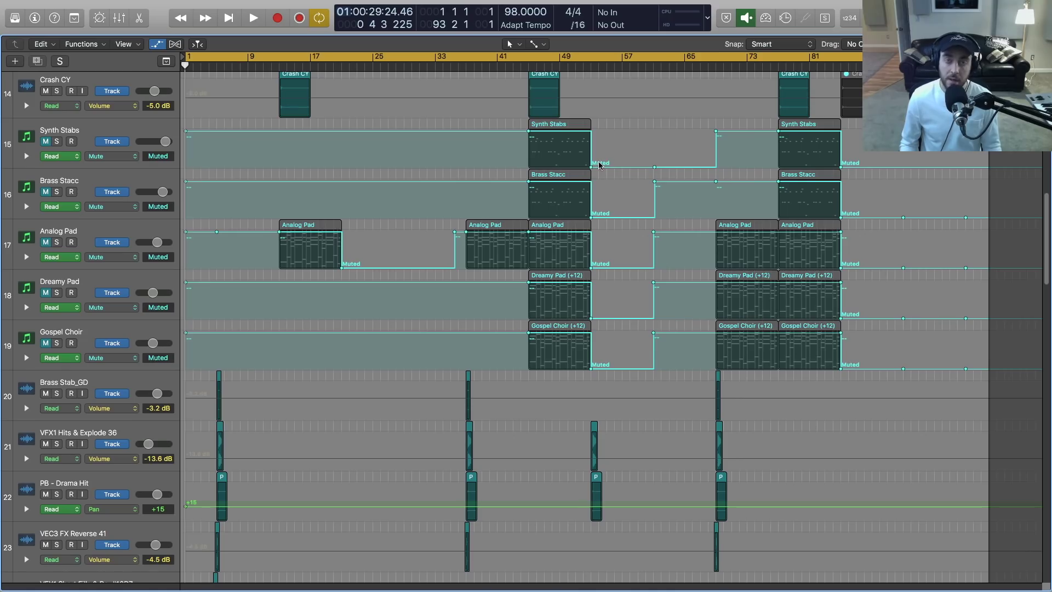
scroll(609, 162, up, 1)
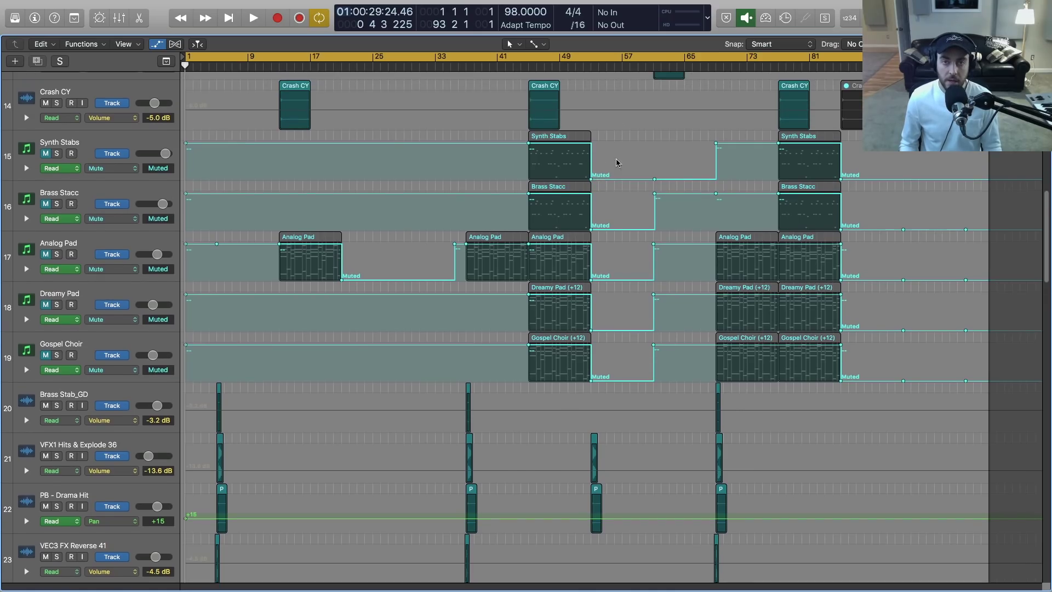
scroll(580, 231, up, 2)
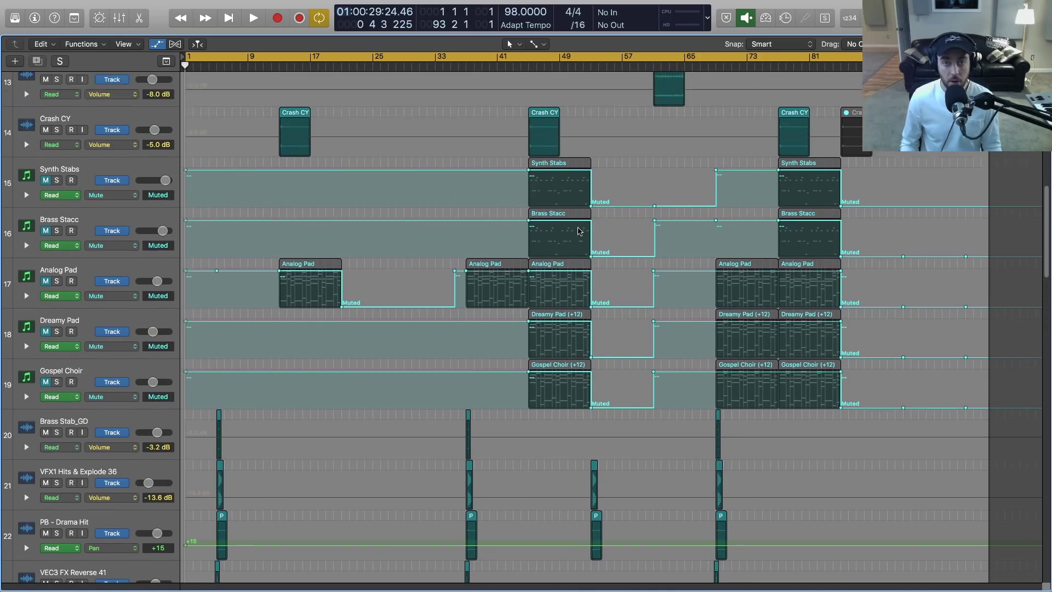
scroll(488, 235, up, 10)
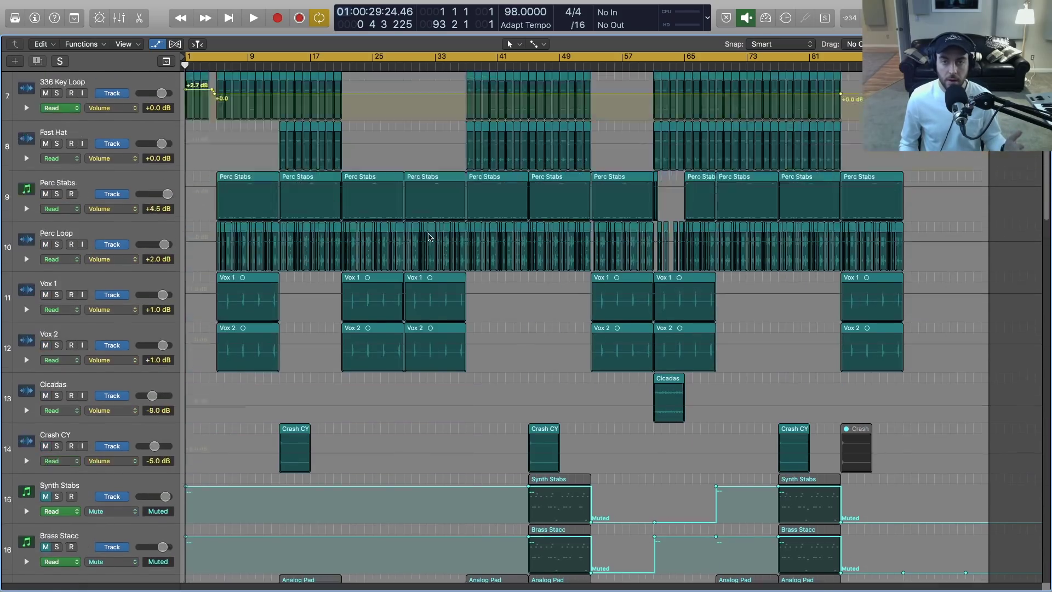
key(x)
scroll(598, 585, left, 1)
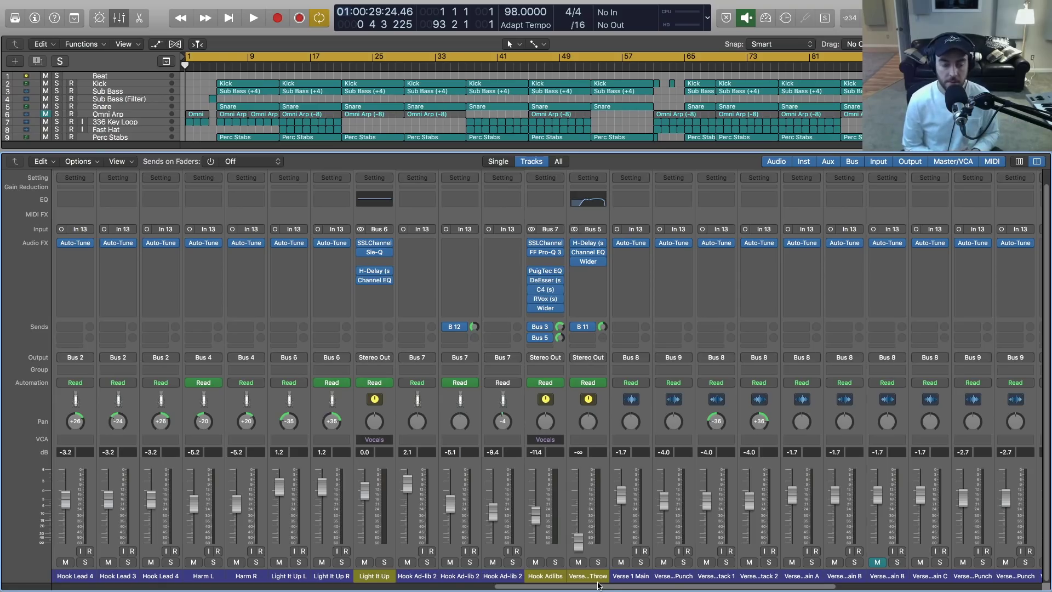
Scroll the mixer right to the Verse Main chain: SSLChannel, Pro-Q 3, Pro-C 2, CLA-76, PuigTec EQ, DeEsser.
scroll(598, 585, right, 10)
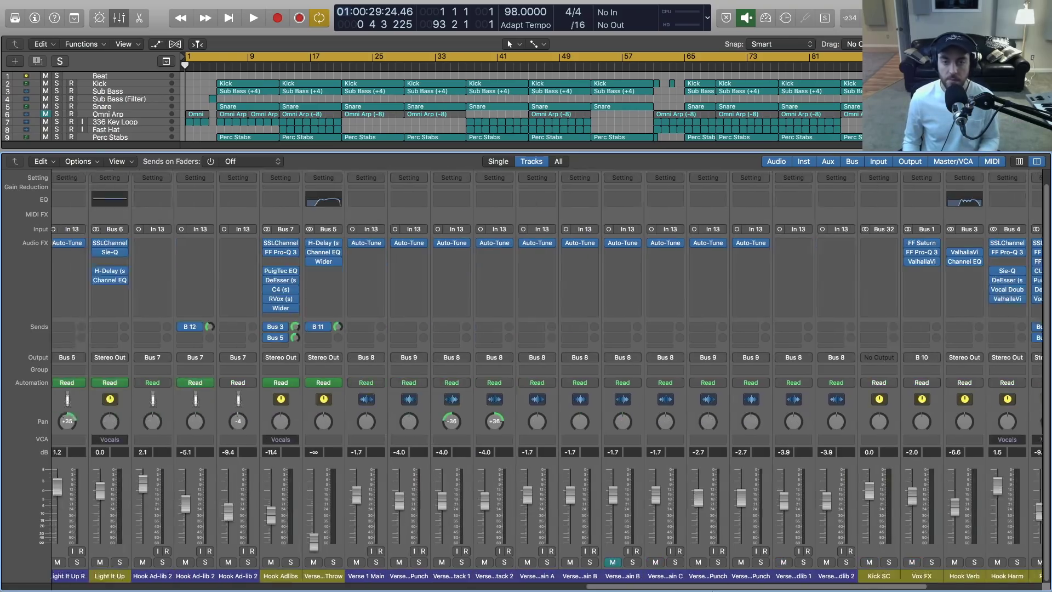
scroll(547, 378, right, 3)
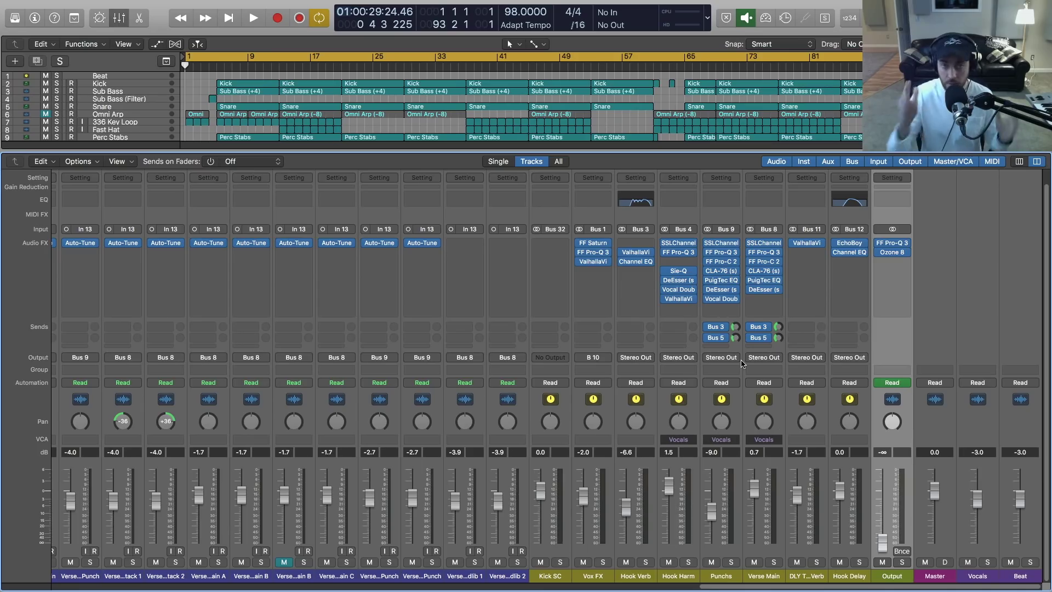
Hide the mixer and zoom so regions on all 55 tracks fit the window.
key(x)
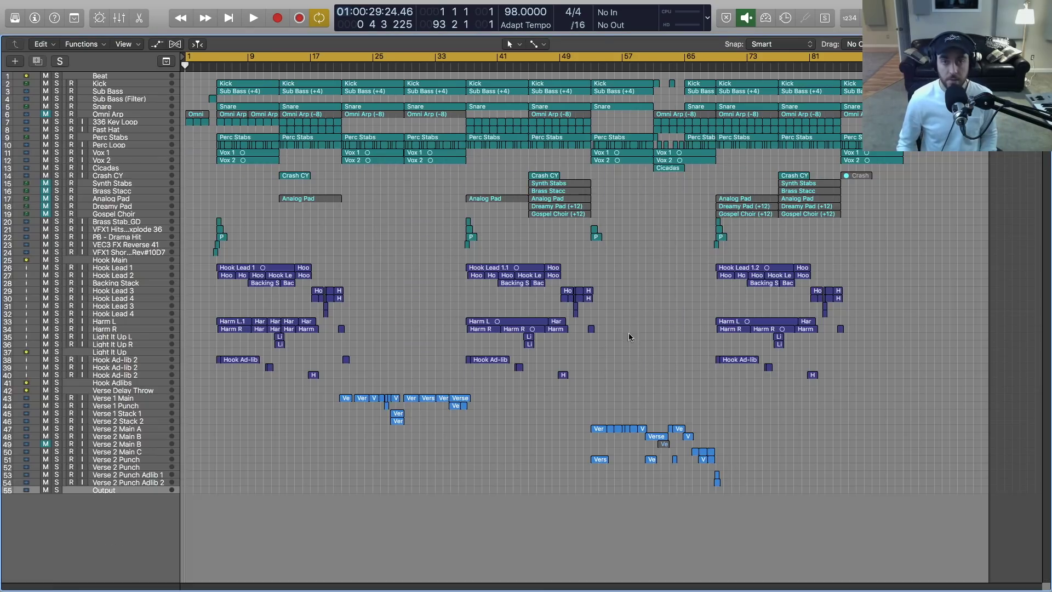
key(z)
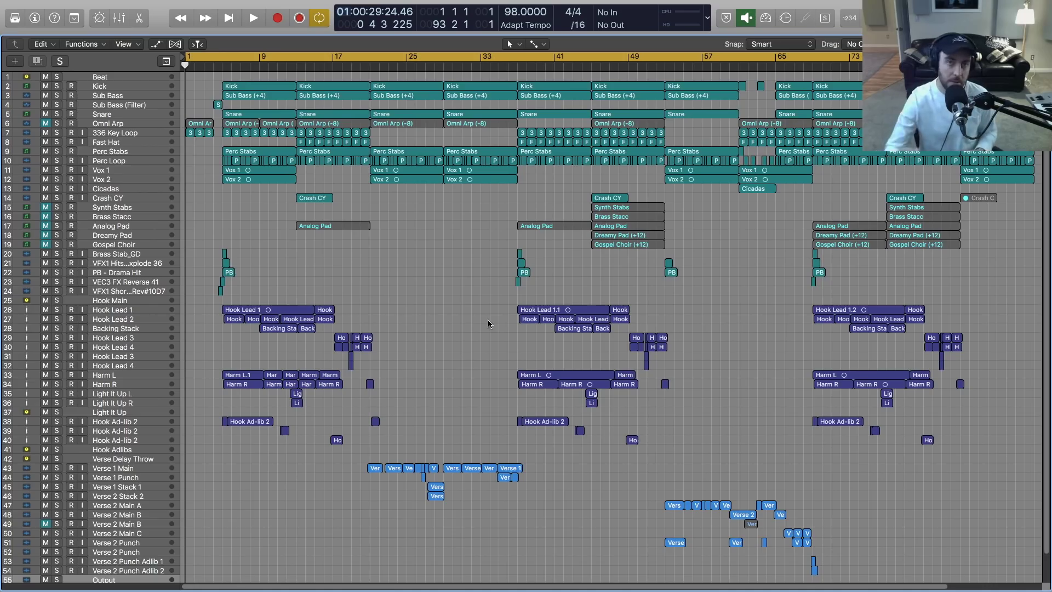
Reopen the mixer with X, showing the Verse Main Pro-Q 3 and Punchs SSL Channel windows.
key(x)
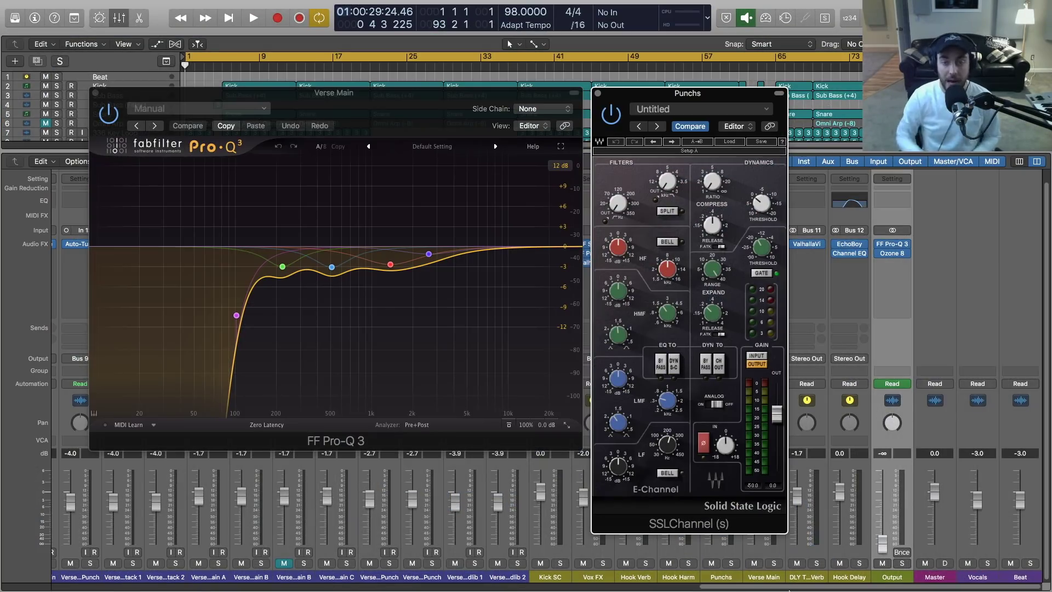